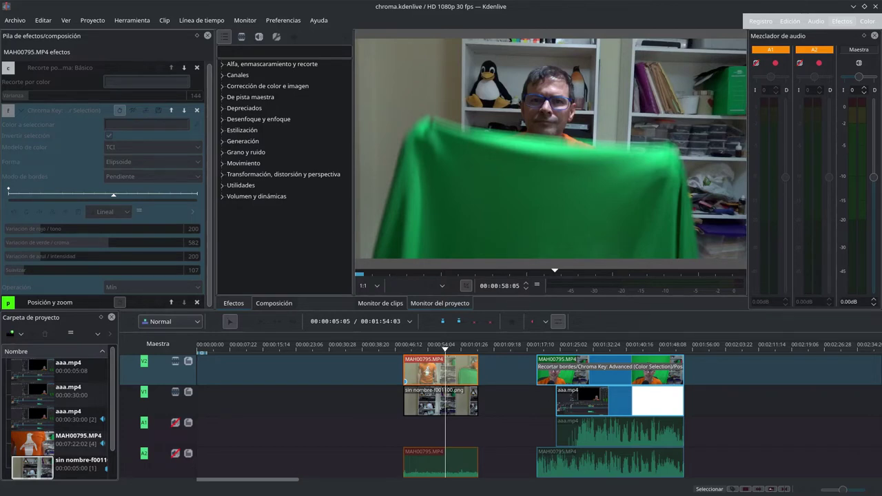
Preview the first V2 clip without keying, enable its Chroma Key effect, and replay the clip from its beginning
{"action": "left_click_drag", "start_coordinate": [445, 348], "coordinate": [414, 348]}
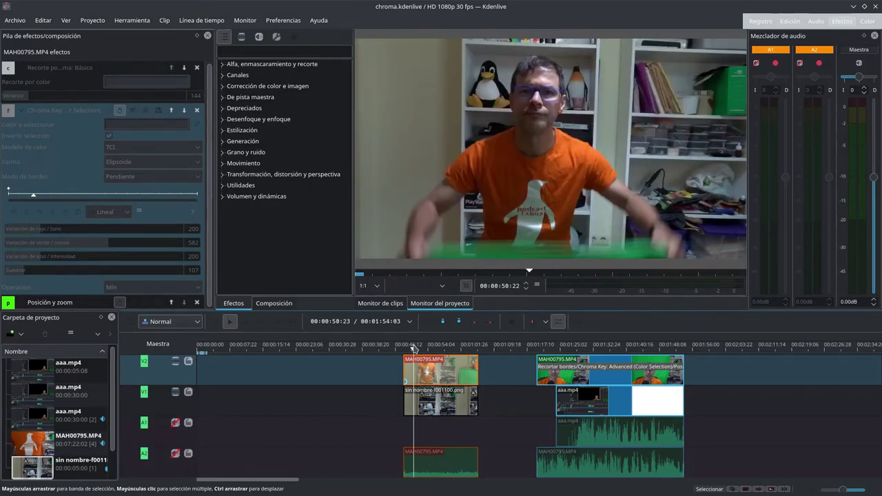
{"action": "key", "text": "space"}
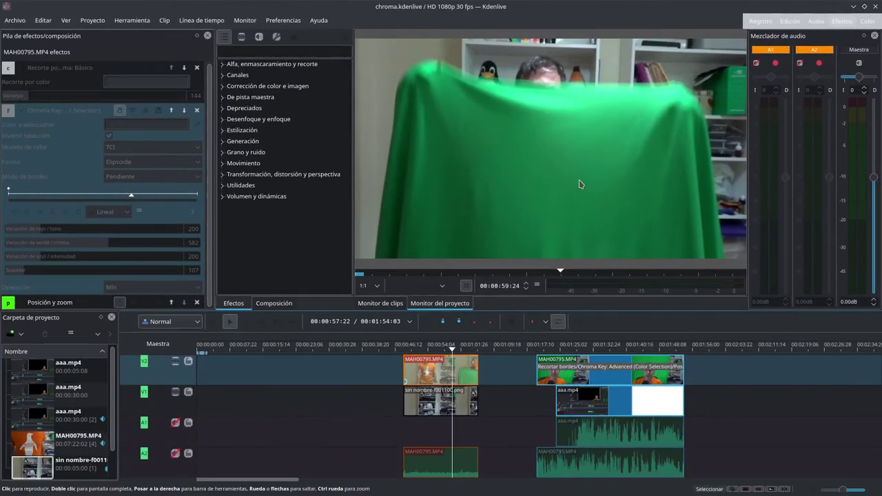
{"action": "left_click", "coordinate": [132, 113]}
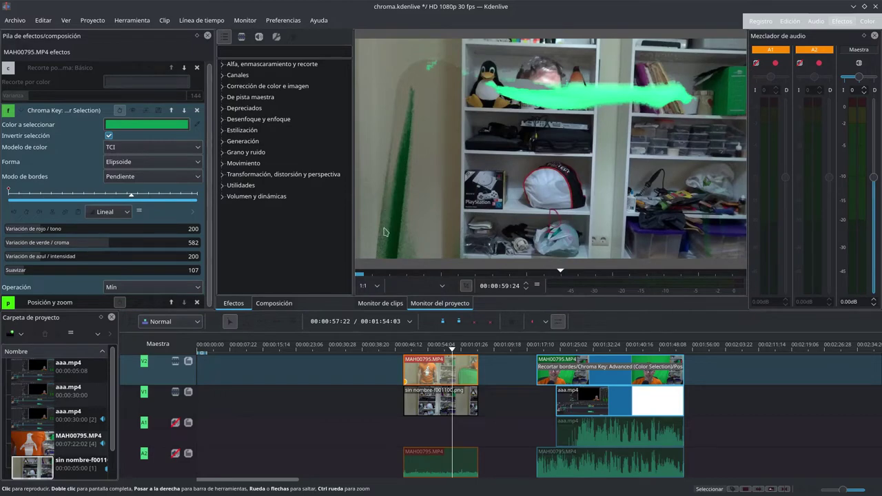
{"action": "left_click_drag", "start_coordinate": [445, 349], "coordinate": [410, 349]}
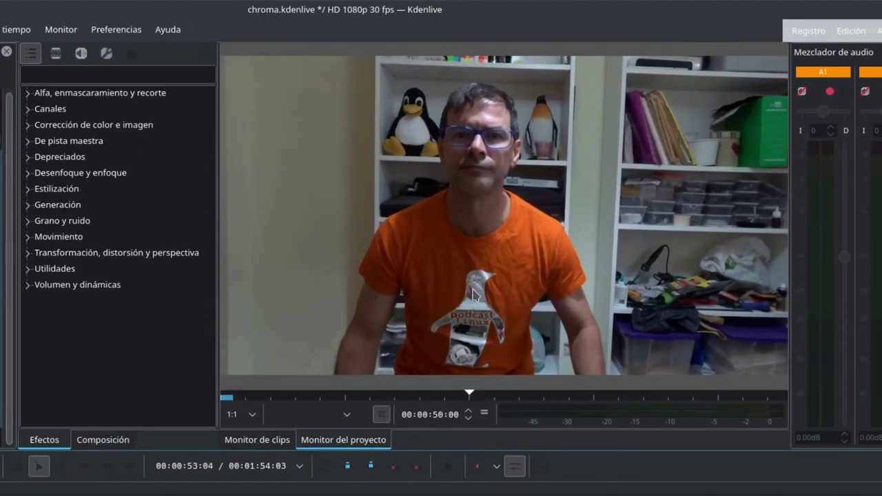
{"action": "left_click", "coordinate": [383, 366]}
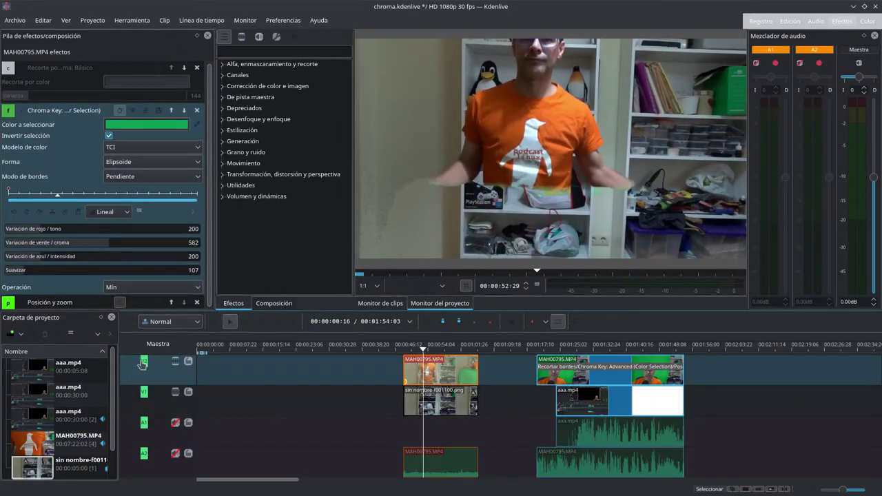
Hide track V2 to inspect the background image sin nombre-f001100.png on V1, and make V2 visible again
{"action": "left_click", "coordinate": [175, 361]}
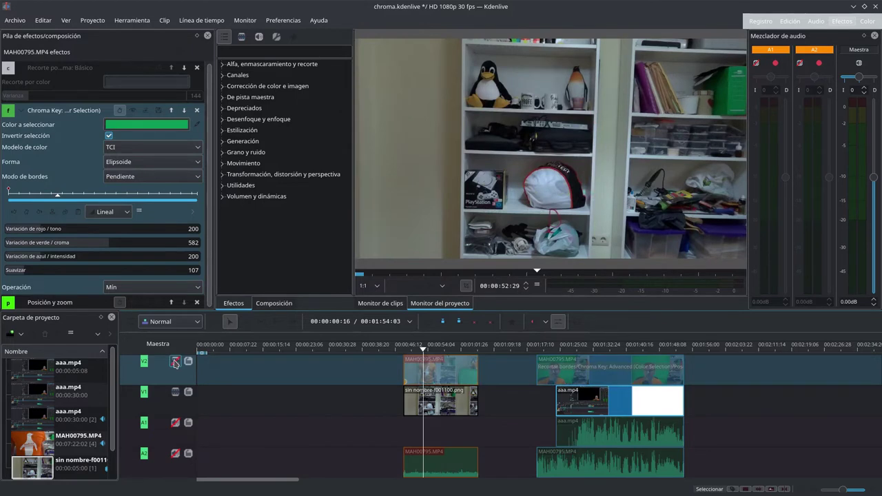
{"action": "left_click", "coordinate": [445, 411]}
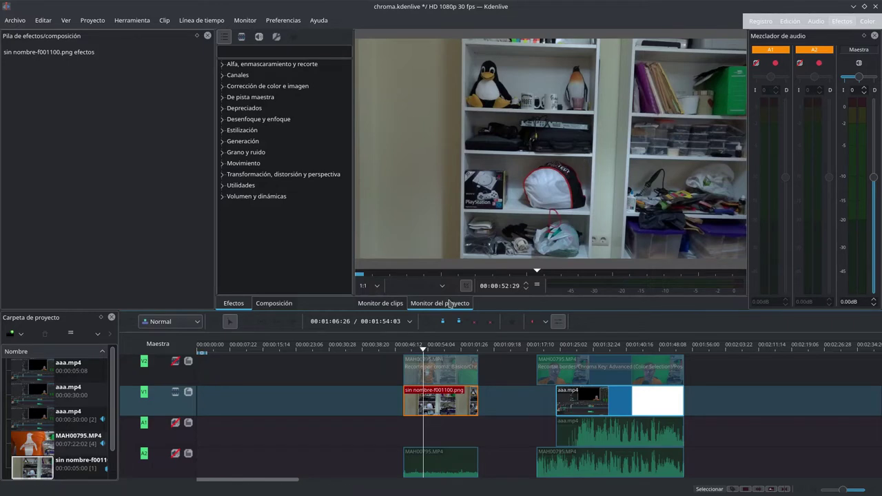
{"action": "left_click", "coordinate": [175, 361]}
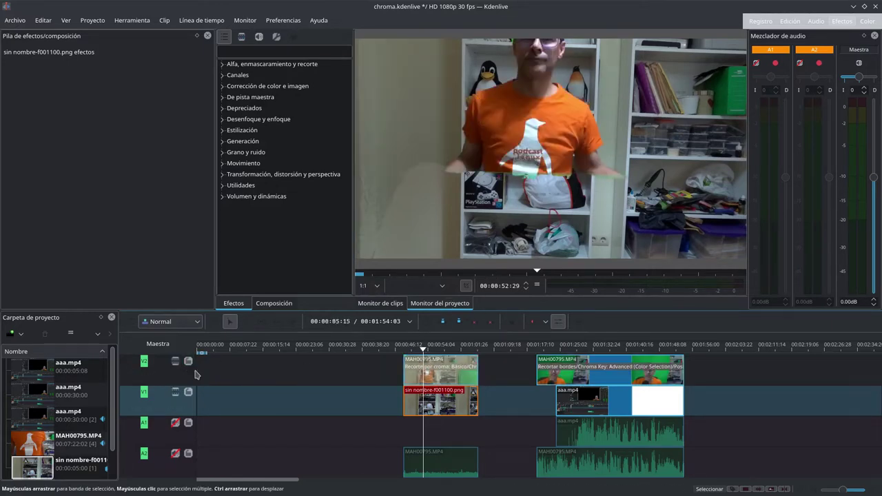
Compare the first V2 clip with Chroma Key disabled and enabled, and with Invertir selección off and on
{"action": "left_click", "coordinate": [447, 369]}
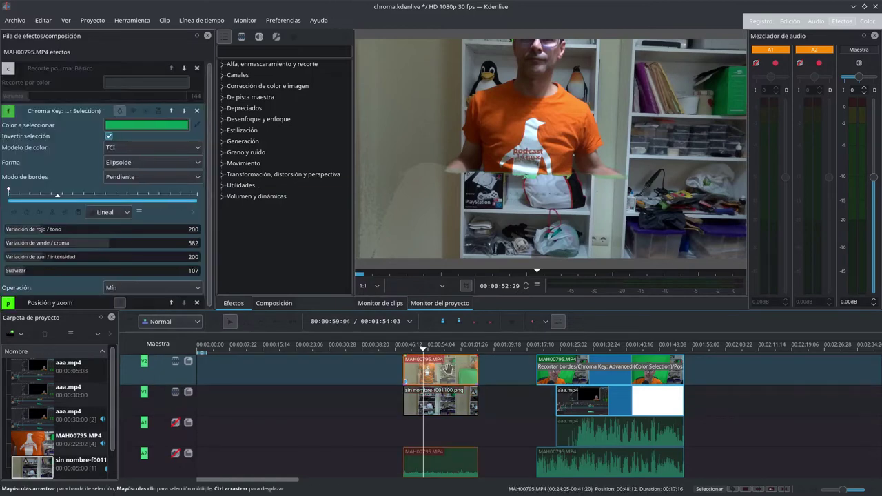
{"action": "left_click", "coordinate": [128, 111]}
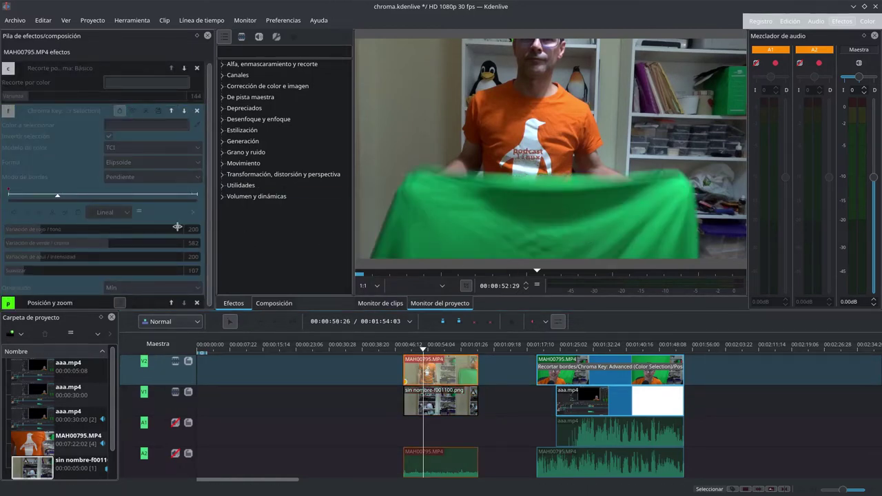
{"action": "left_click", "coordinate": [135, 112]}
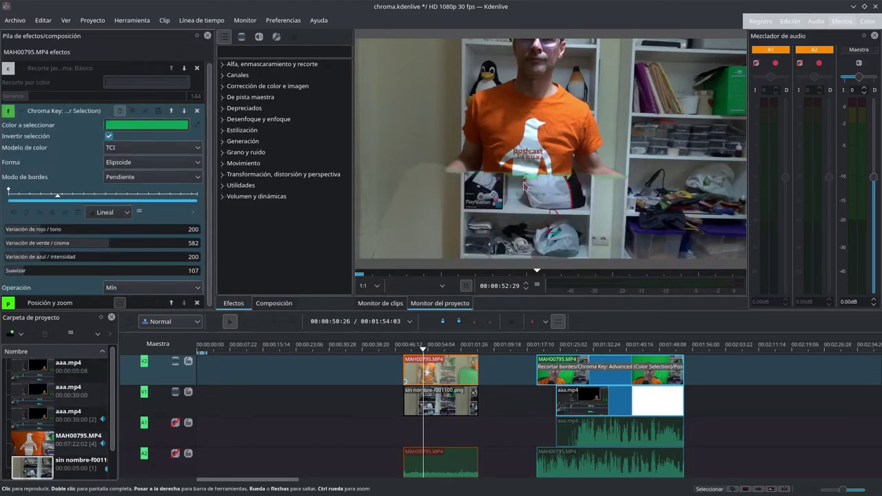
{"action": "left_click", "coordinate": [108, 136]}
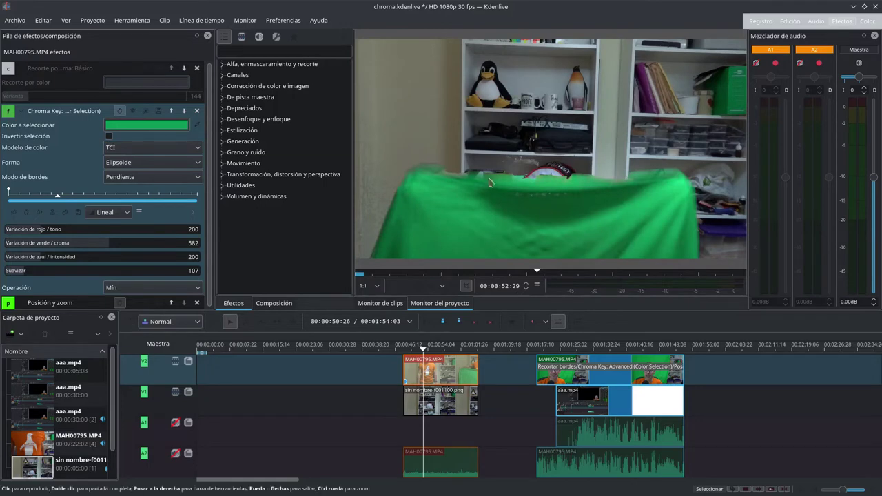
{"action": "left_click", "coordinate": [108, 136]}
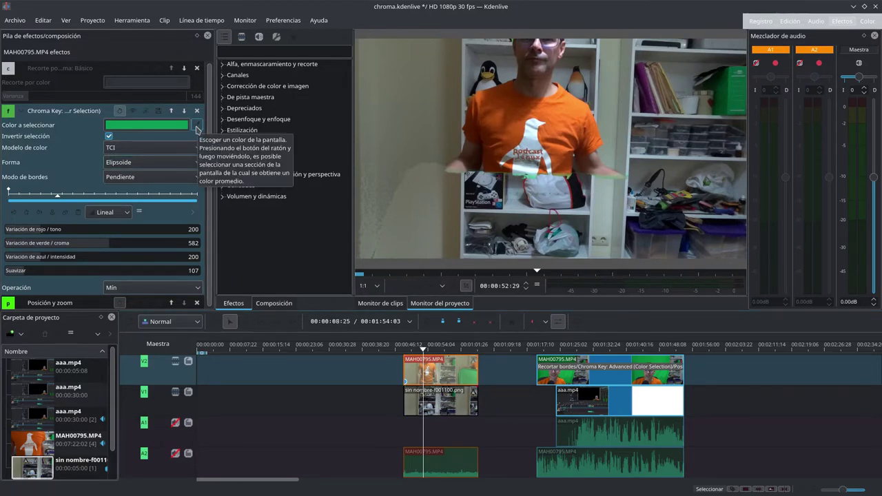
Sample the green cloth in the project monitor as the Chroma Key's Color a seleccionar
{"action": "left_click", "coordinate": [197, 126]}
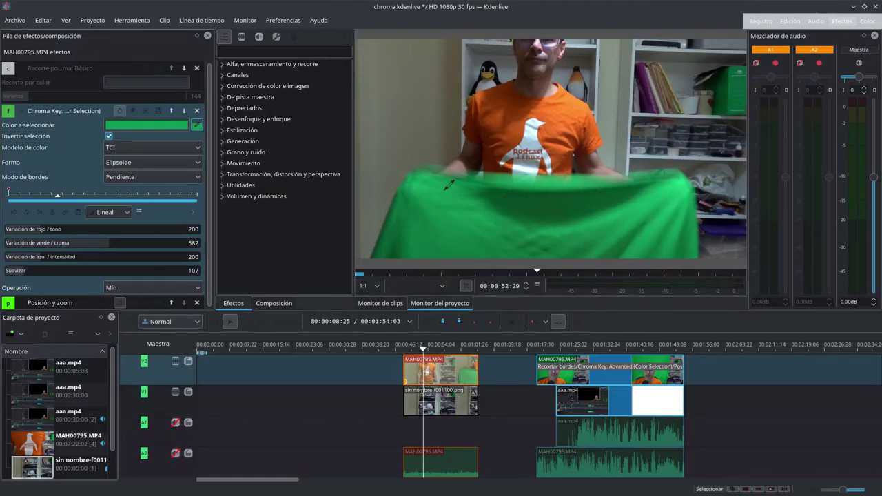
{"action": "left_click", "coordinate": [510, 227]}
{"action": "left_click", "coordinate": [540, 199]}
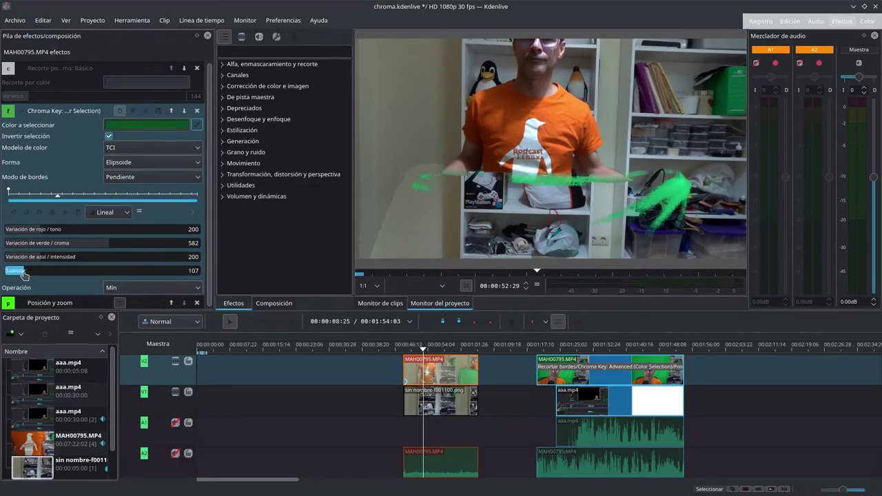
Set the Chroma Key's Suavizar to 328 and its Variación de verde / croma to 747
{"action": "left_click_drag", "start_coordinate": [24, 274], "coordinate": [64, 273]}
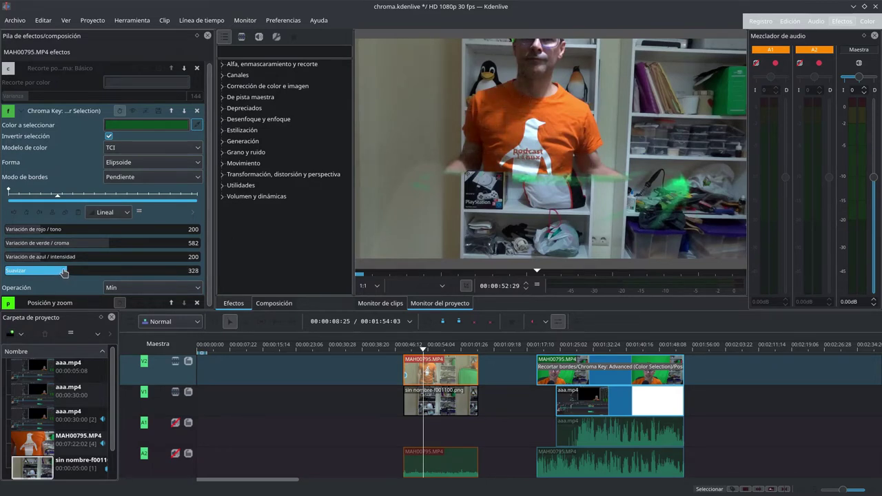
{"action": "left_click_drag", "start_coordinate": [64, 272], "coordinate": [64, 273]}
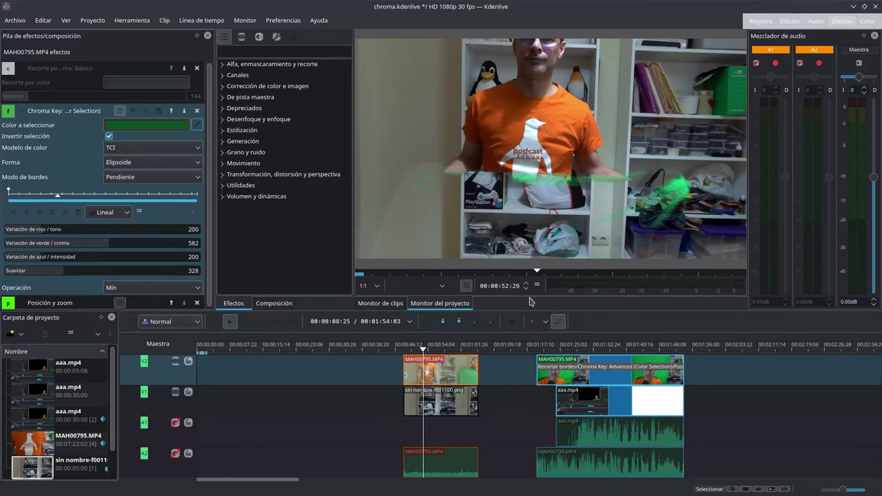
{"action": "left_click_drag", "start_coordinate": [530, 311], "coordinate": [521, 376]}
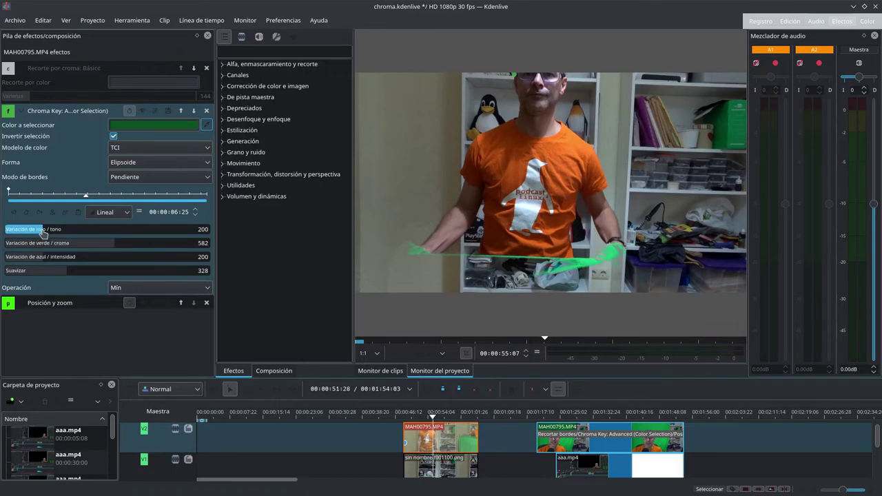
{"action": "left_click_drag", "start_coordinate": [114, 249], "coordinate": [146, 245]}
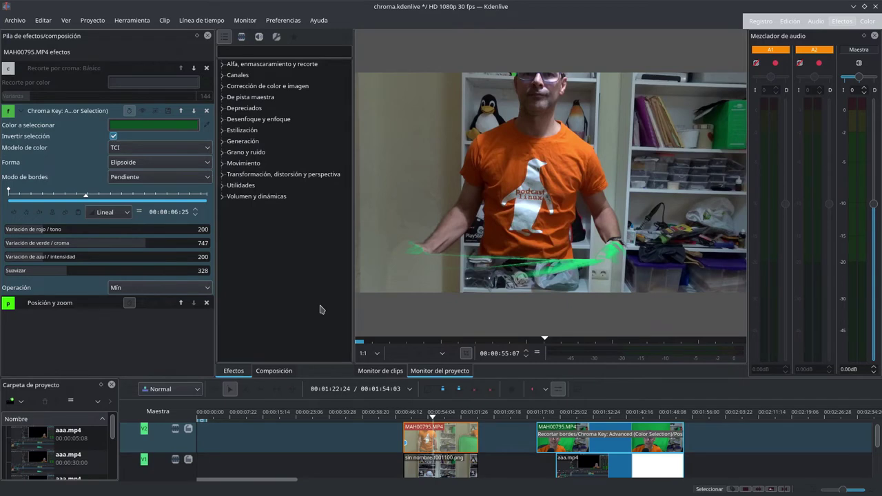
Compare the second V2 clip with Chroma Key off and on, and preview it at about 00:01:42:01
{"action": "left_click", "coordinate": [547, 414]}
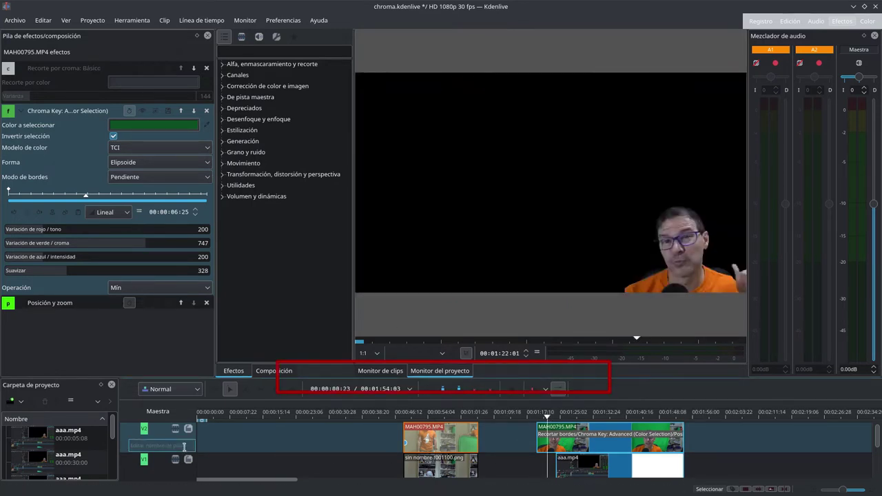
{"action": "left_click", "coordinate": [594, 431]}
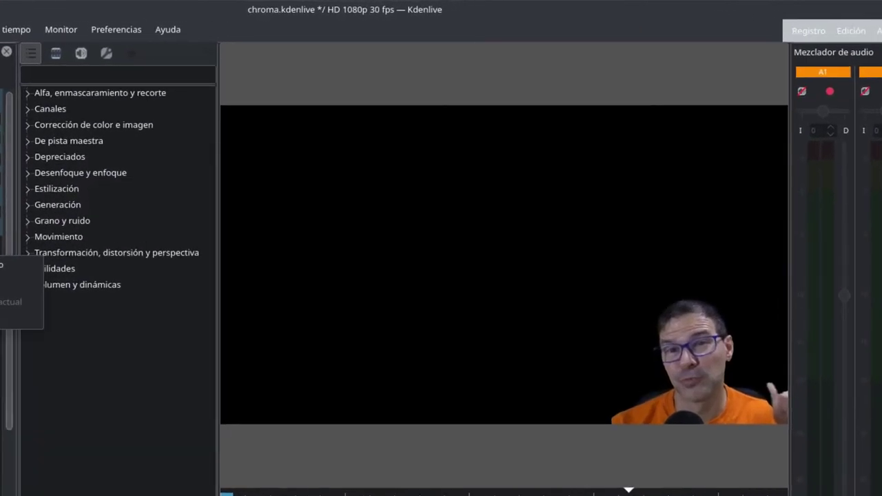
{"action": "key", "text": "Escape"}
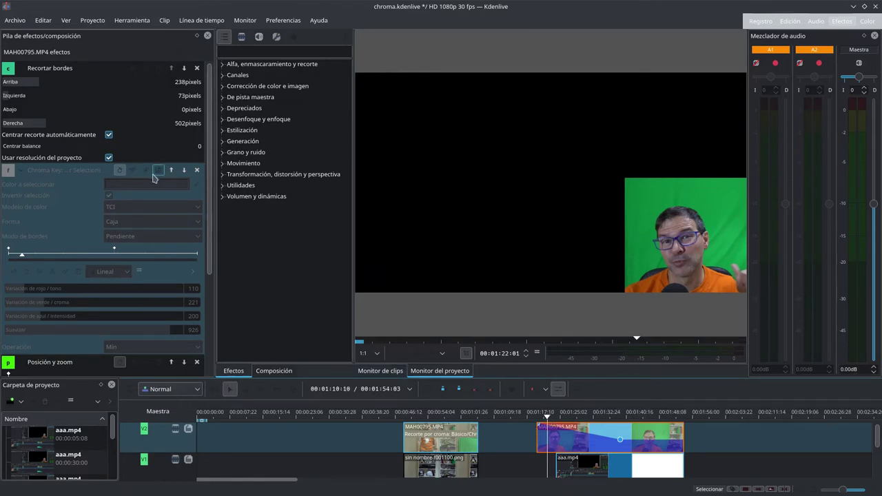
{"action": "left_click", "coordinate": [132, 170]}
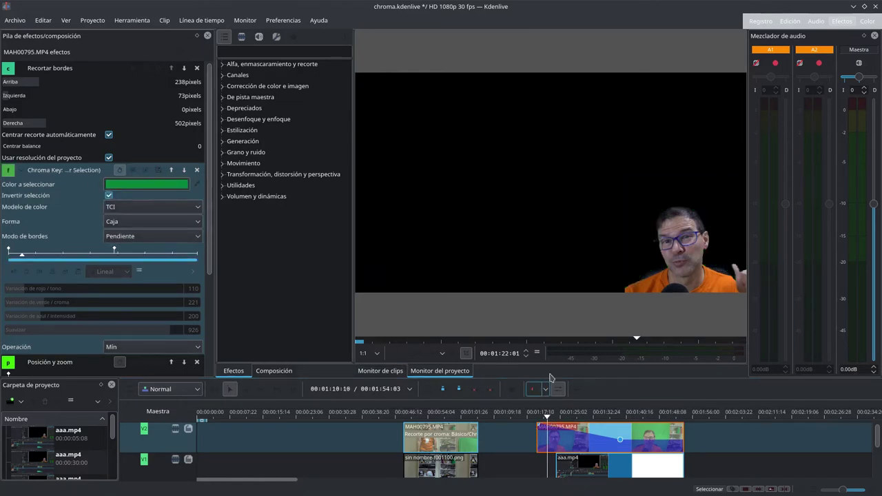
{"action": "left_click", "coordinate": [546, 417]}
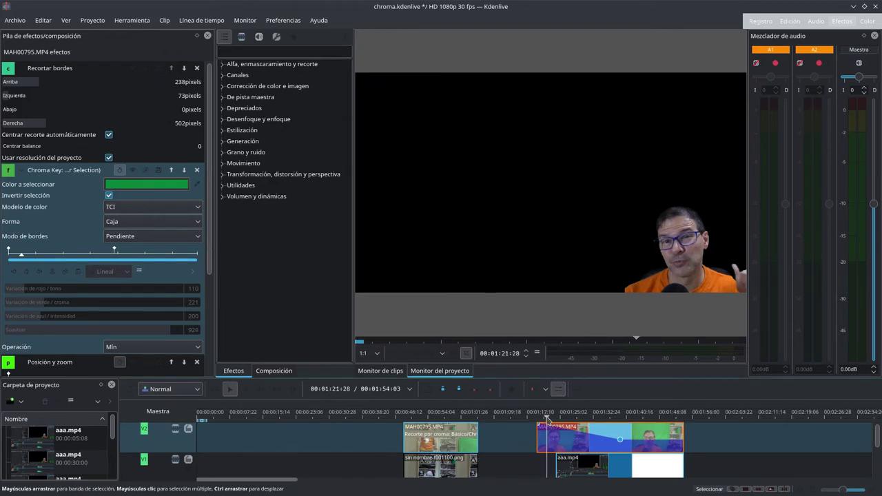
{"action": "left_click_drag", "start_coordinate": [547, 418], "coordinate": [633, 420]}
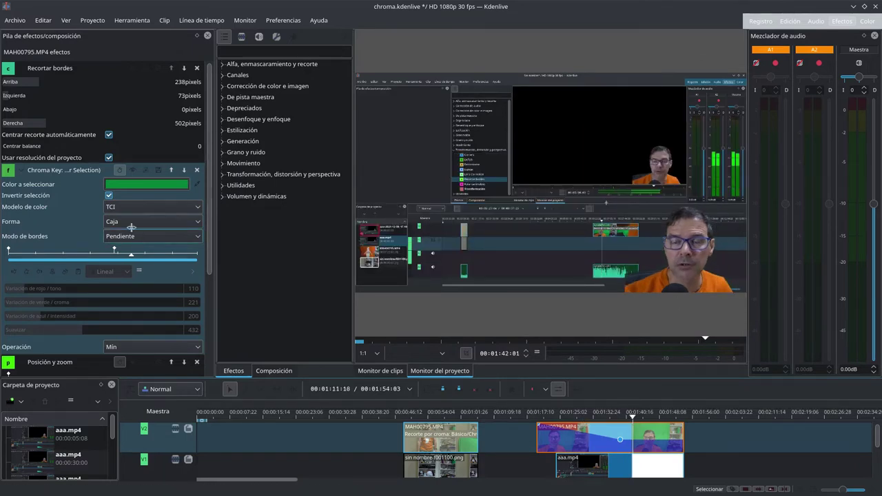
Turn the second clip's Chroma Key off and back on to compare the presenter over the screen recording
{"action": "left_click", "coordinate": [133, 171]}
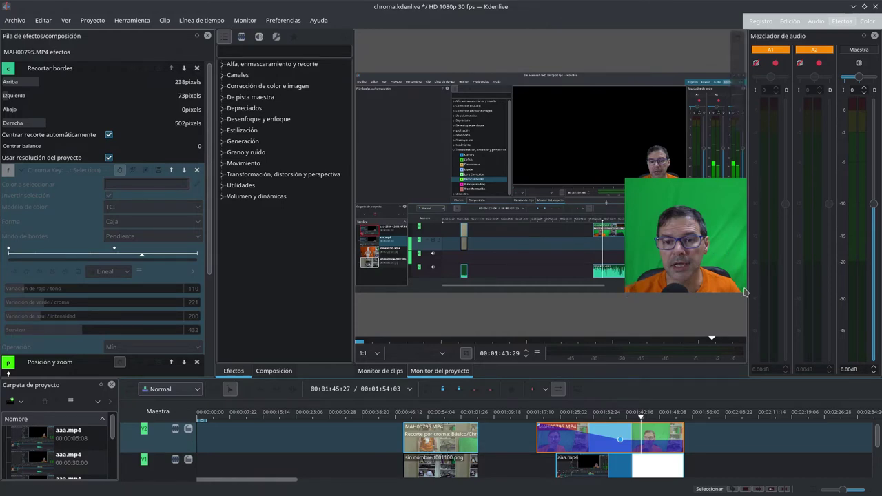
{"action": "left_click", "coordinate": [120, 170]}
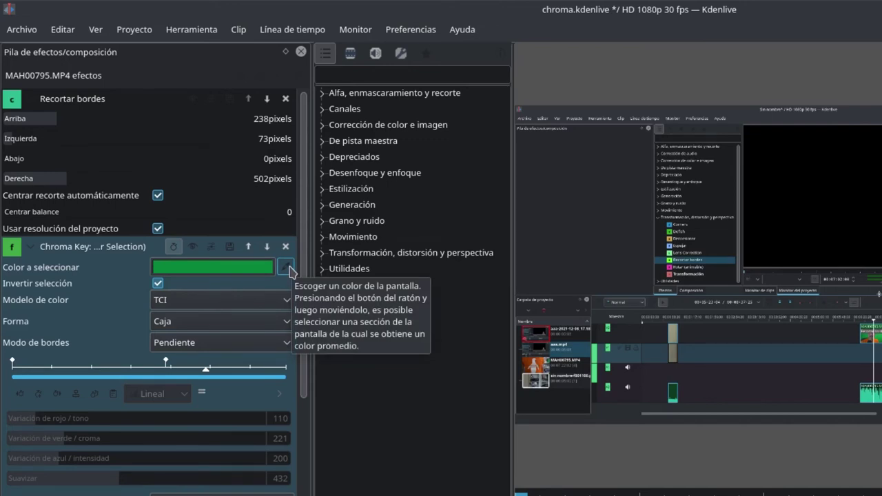
{"action": "left_click", "coordinate": [211, 246]}
{"action": "left_click", "coordinate": [173, 246]}
{"action": "left_click", "coordinate": [173, 246]}
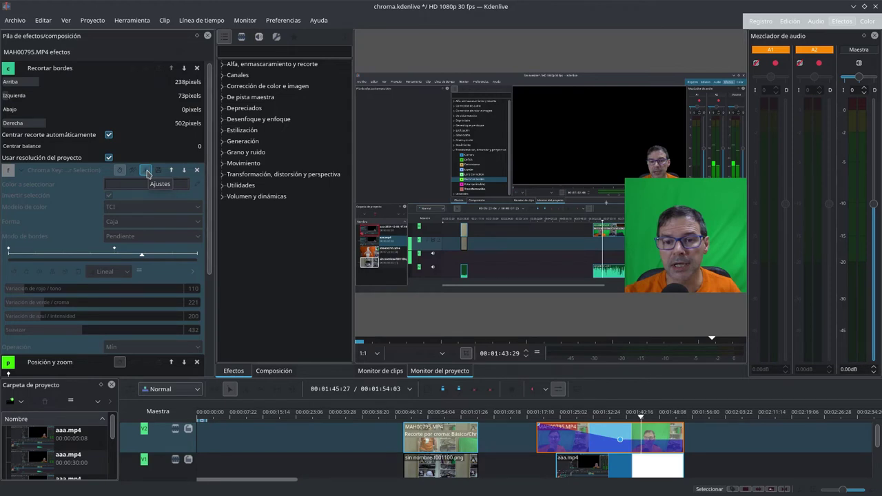
{"action": "left_click", "coordinate": [134, 171]}
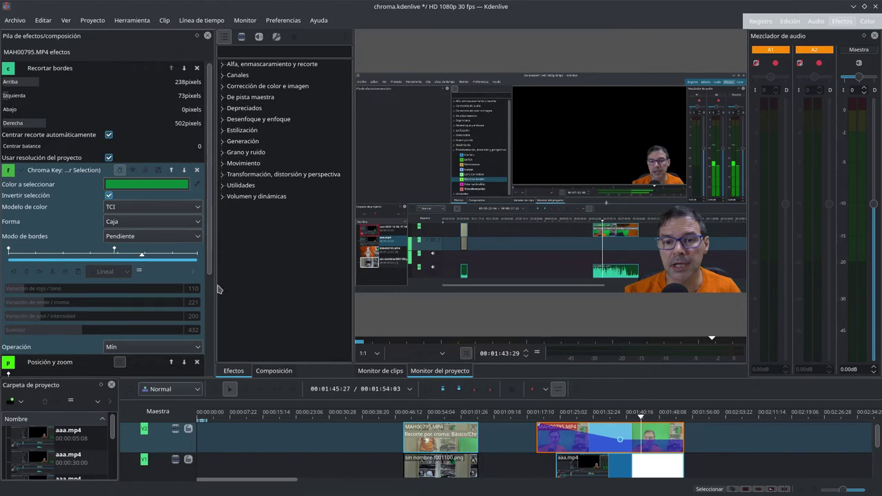
Turn the second clip's Posición y zoom effect off and back on to compare the presenter's size and placement
{"action": "scroll", "coordinate": [206, 253], "scroll_direction": "down", "scroll_amount": 3}
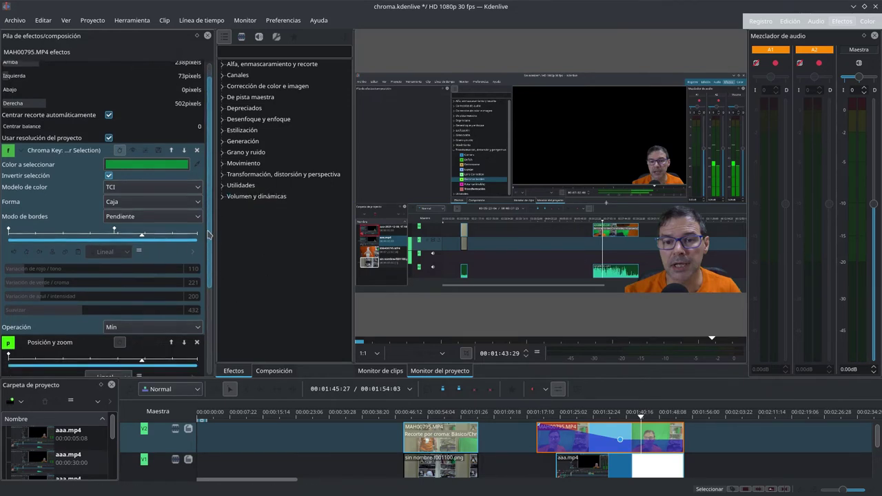
{"action": "scroll", "coordinate": [207, 252], "scroll_direction": "down", "scroll_amount": 8}
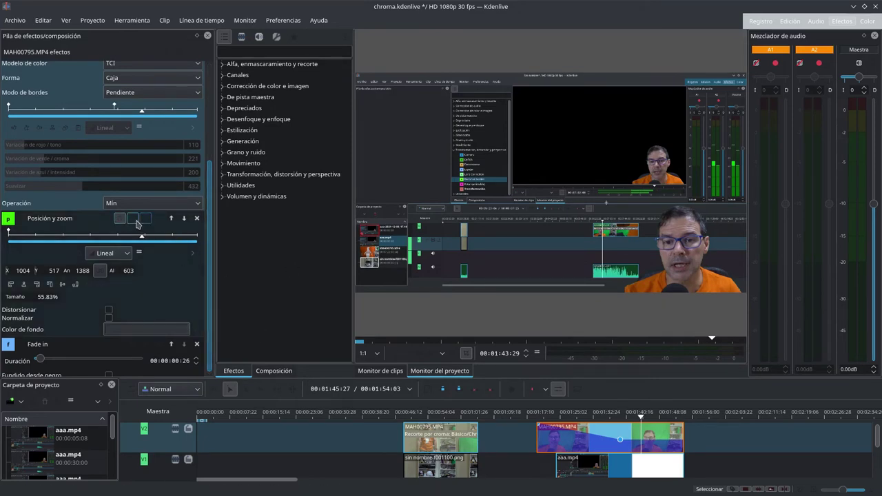
{"action": "left_click", "coordinate": [169, 295]}
{"action": "left_click", "coordinate": [135, 219]}
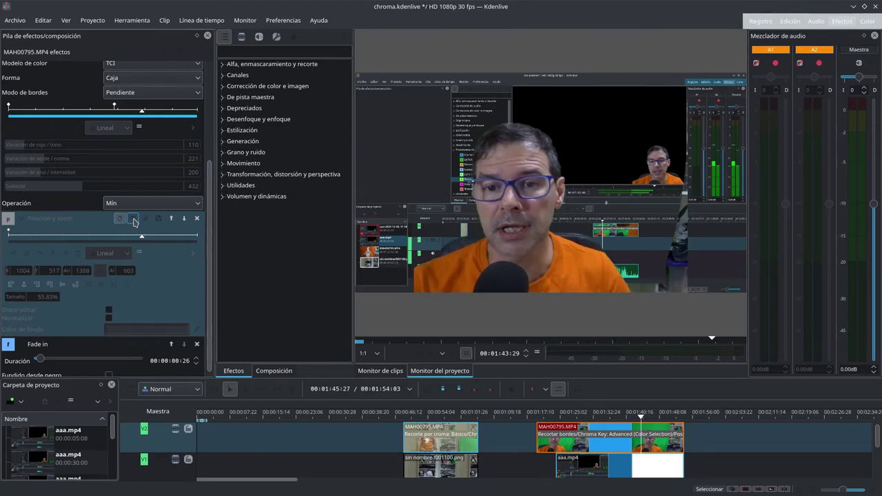
{"action": "left_click", "coordinate": [133, 219]}
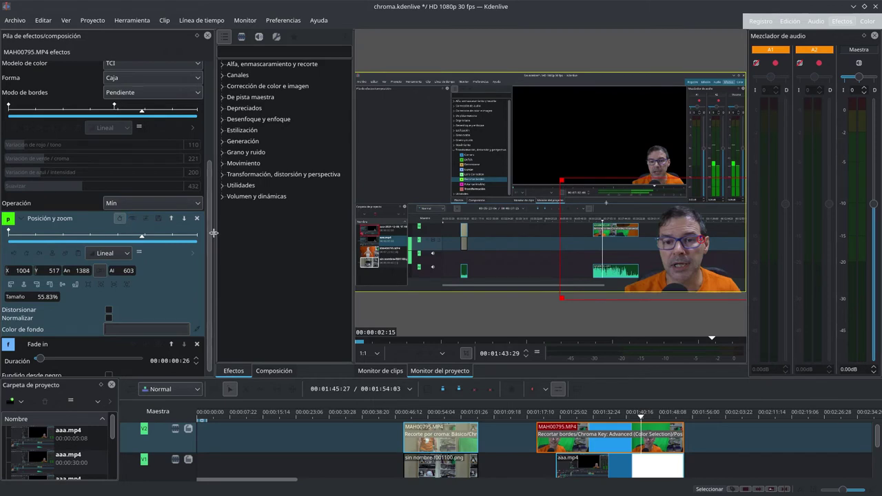
{"action": "scroll", "coordinate": [207, 207], "scroll_direction": "up", "scroll_amount": 2}
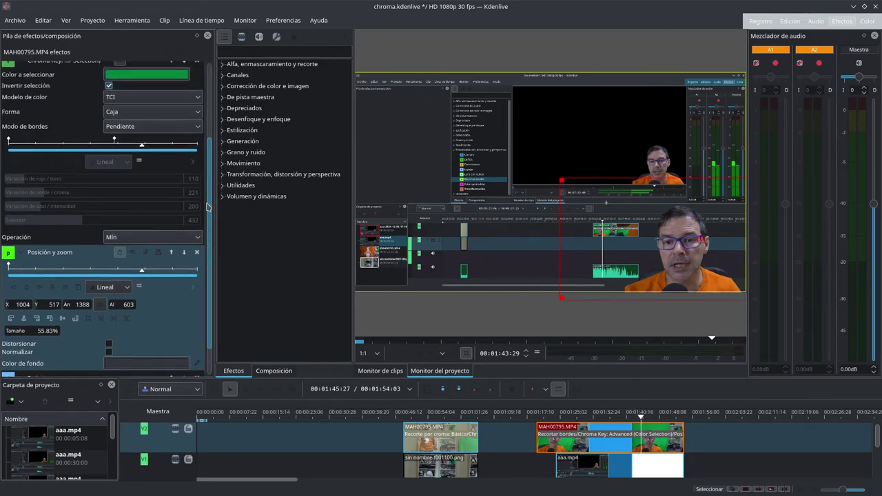
{"action": "left_click_drag", "start_coordinate": [207, 207], "coordinate": [214, 135]}
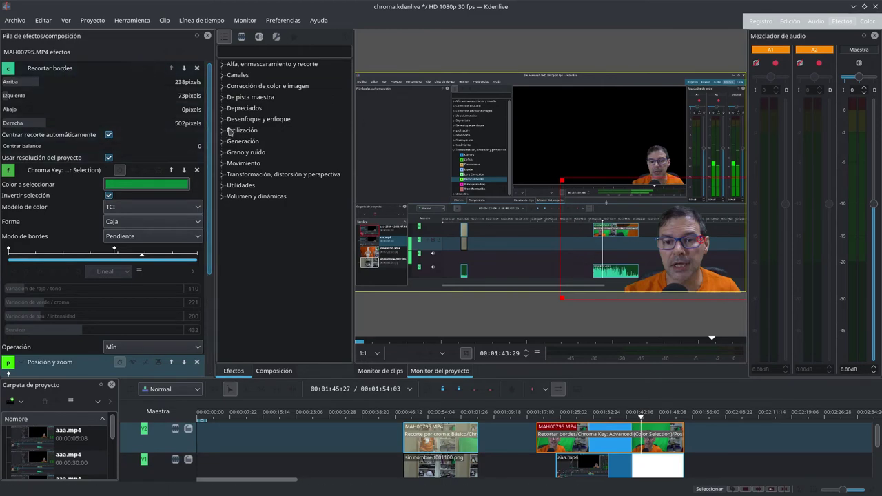
Toggle the second clip's Recortar bordes effect off and on to compare the presenter with and without the crop
{"action": "left_click", "coordinate": [120, 75]}
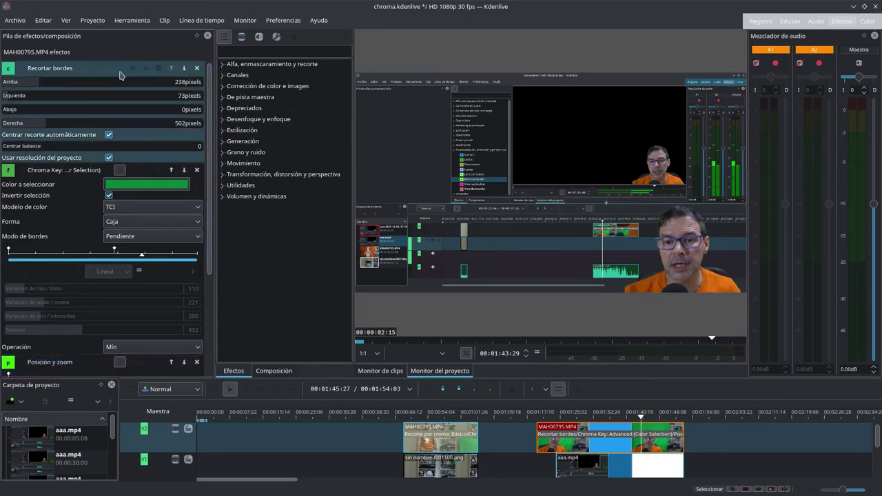
{"action": "left_click", "coordinate": [133, 69]}
{"action": "left_click", "coordinate": [132, 70]}
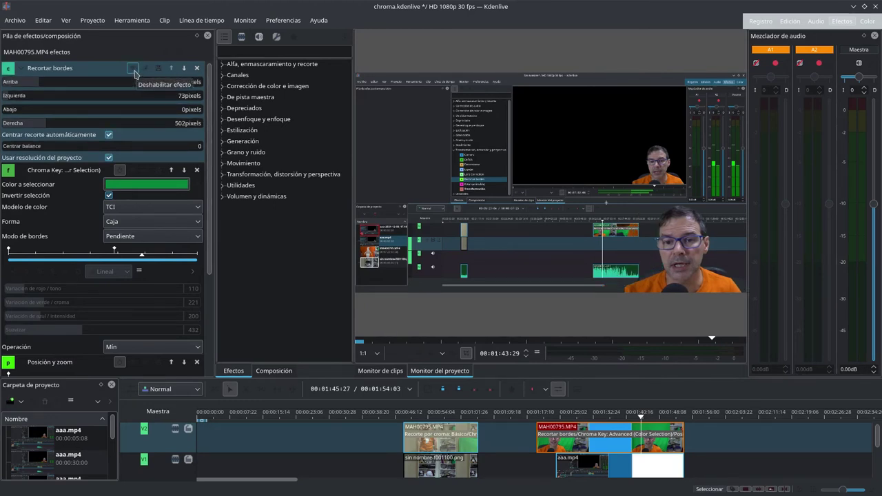
{"action": "left_click", "coordinate": [133, 70]}
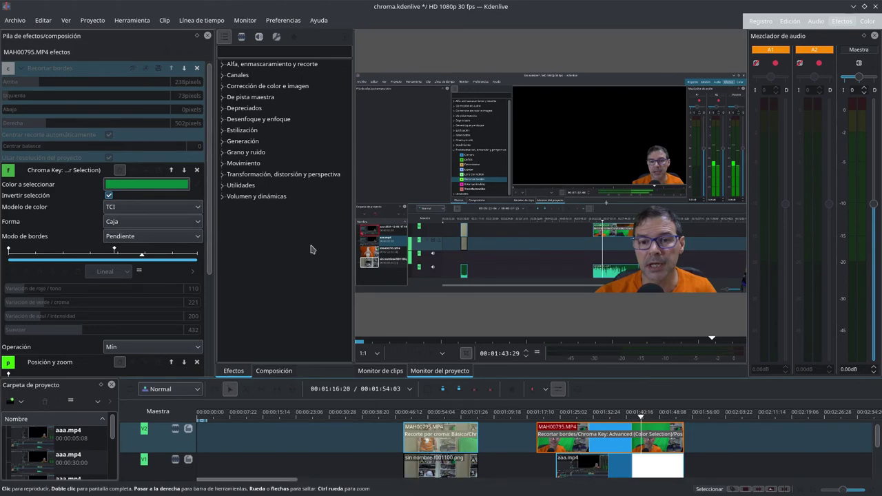
Turn the second clip's Fade in effect off and back on to check its influence on the current frame
{"action": "left_click_drag", "start_coordinate": [210, 181], "coordinate": [210, 282]}
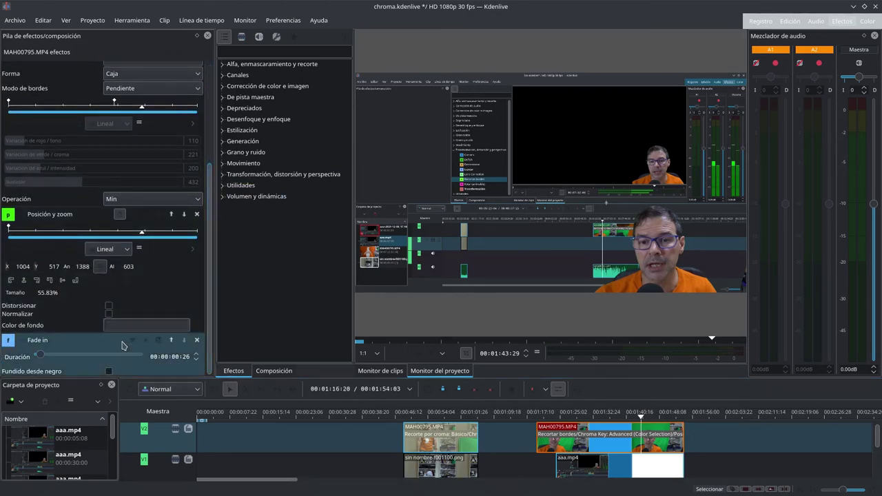
{"action": "left_click", "coordinate": [133, 340]}
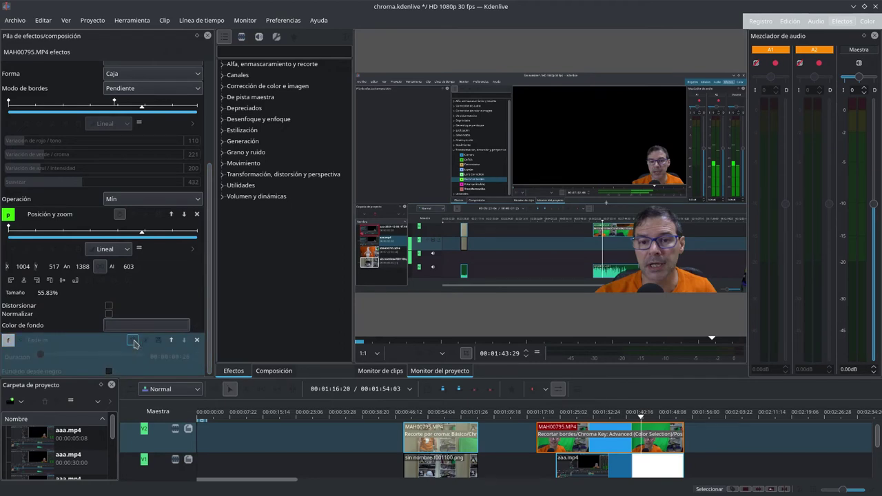
{"action": "left_click", "coordinate": [133, 340]}
Disable Posición y zoom and Chroma Key to view the second clip's original footage, and re-enable both effects
{"action": "left_click", "coordinate": [134, 214]}
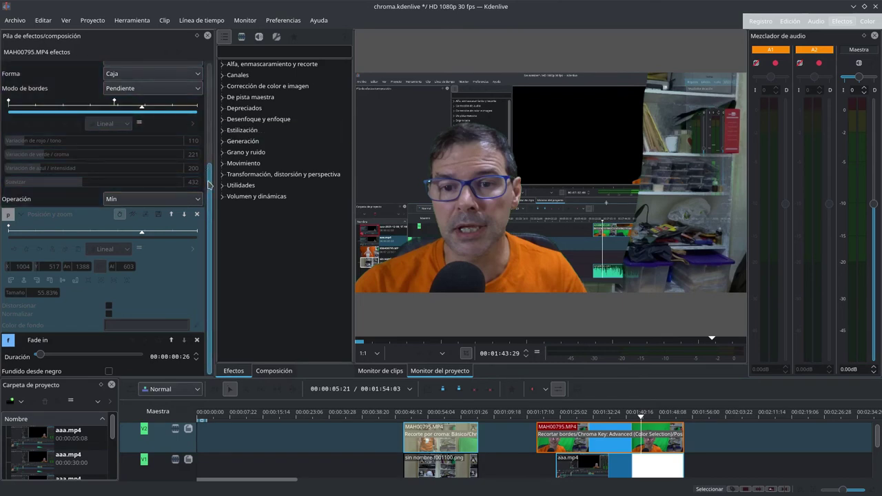
{"action": "left_click_drag", "start_coordinate": [210, 184], "coordinate": [218, 100]}
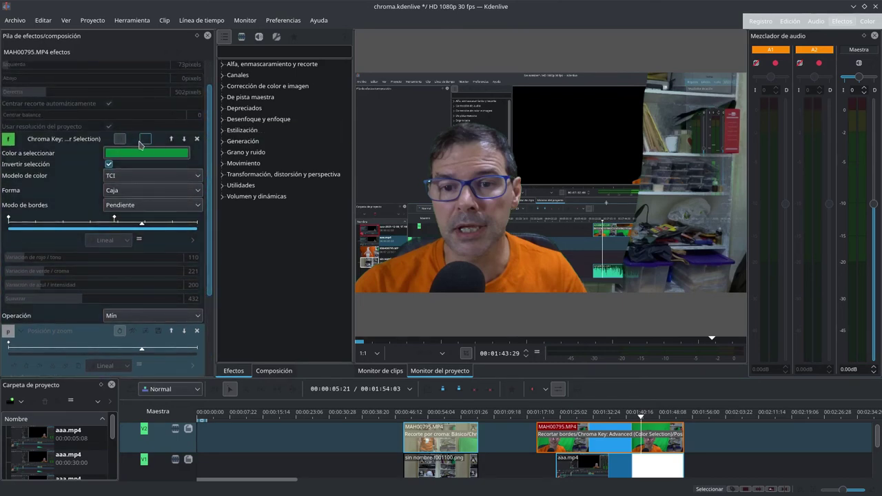
{"action": "left_click", "coordinate": [137, 140]}
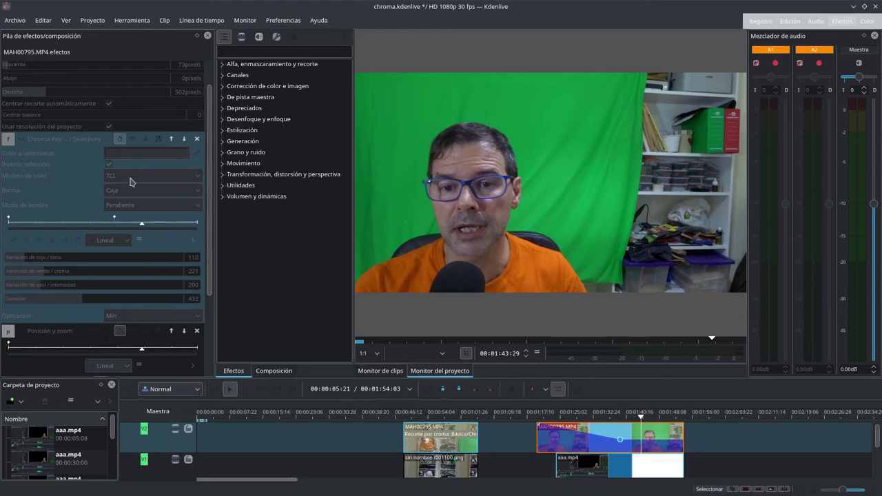
{"action": "left_click", "coordinate": [132, 335]}
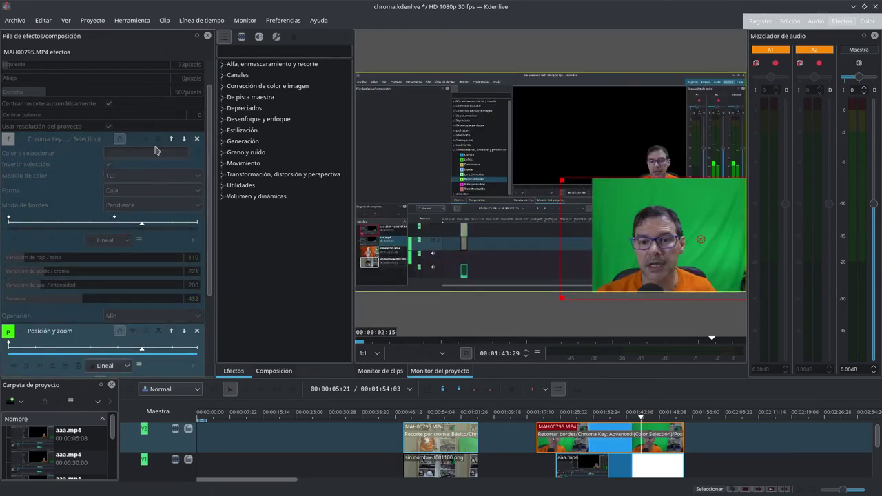
{"action": "left_click", "coordinate": [134, 140]}
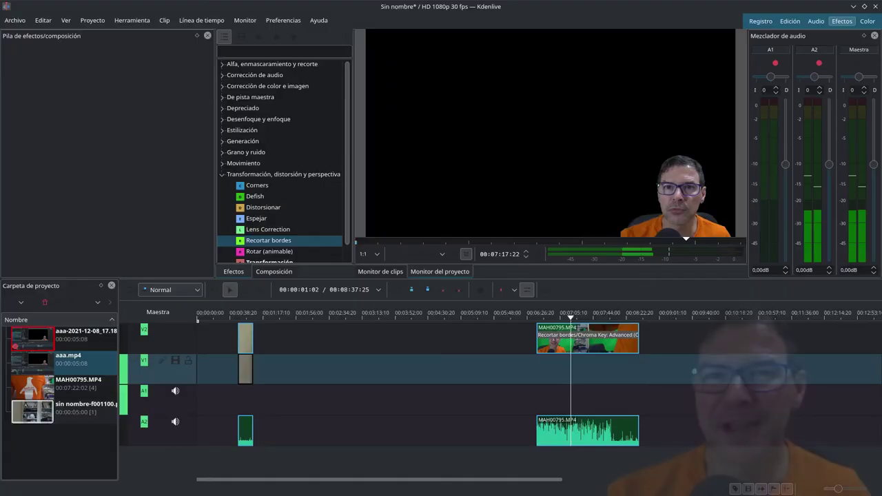
Move the playhead back near the start of the second MAH00795.MP4 clip and play the keyed presenter
{"action": "left_click", "coordinate": [571, 321]}
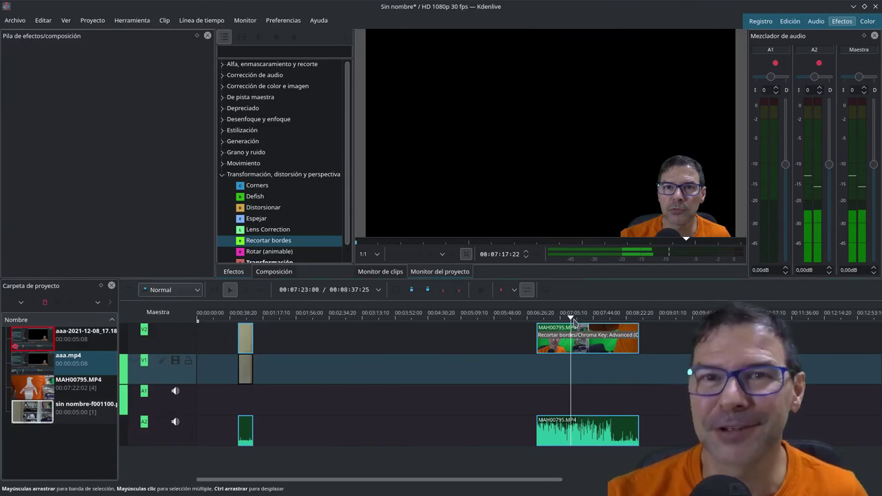
{"action": "left_click_drag", "start_coordinate": [571, 320], "coordinate": [545, 320]}
{"action": "key", "text": "space"}
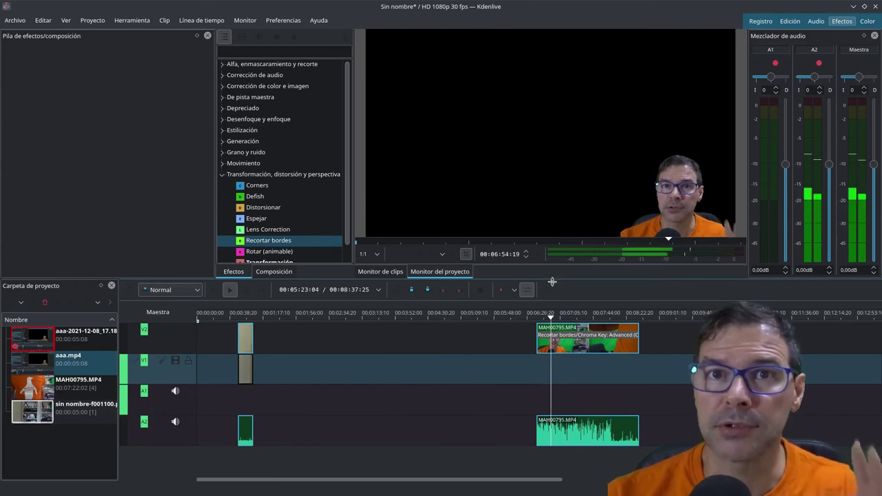
{"action": "left_click_drag", "start_coordinate": [552, 281], "coordinate": [566, 294]}
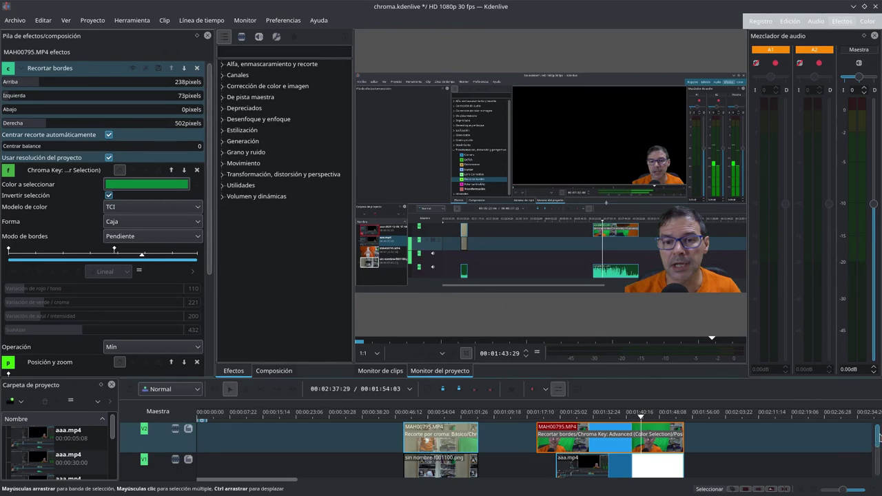
{"action": "scroll", "coordinate": [878, 434], "scroll_direction": "down", "scroll_amount": 3}
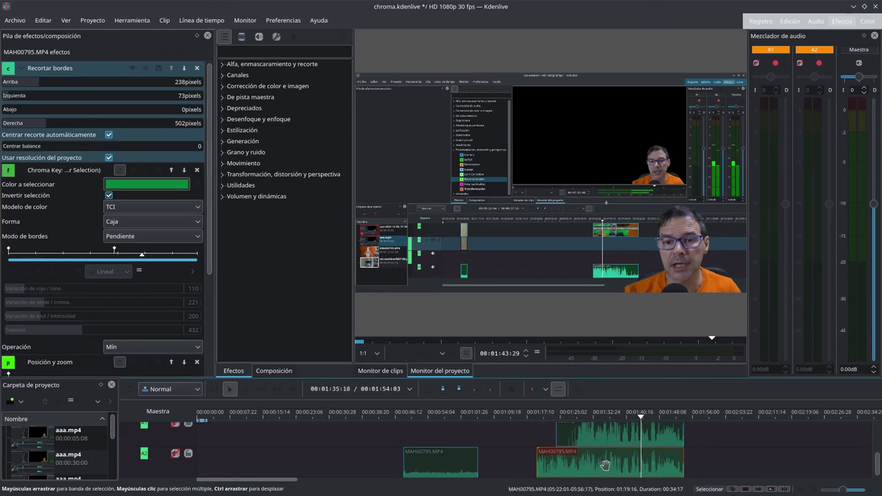
{"action": "scroll", "coordinate": [877, 434], "scroll_direction": "up", "scroll_amount": 3}
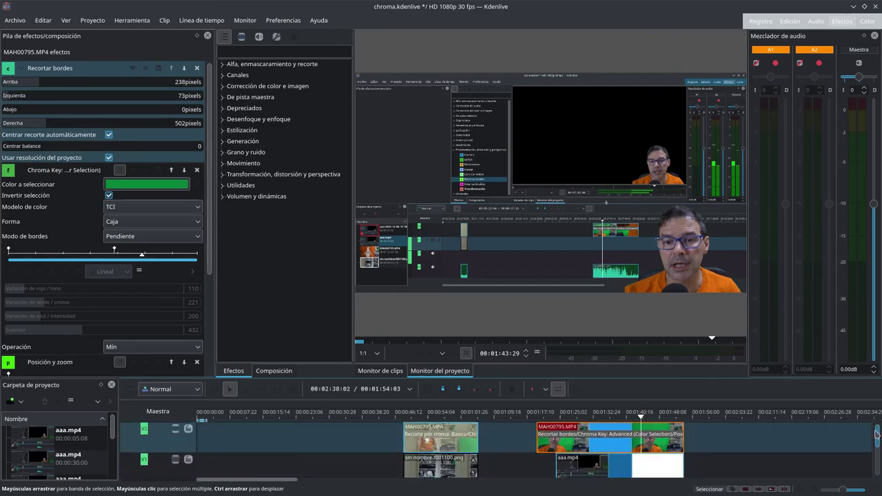